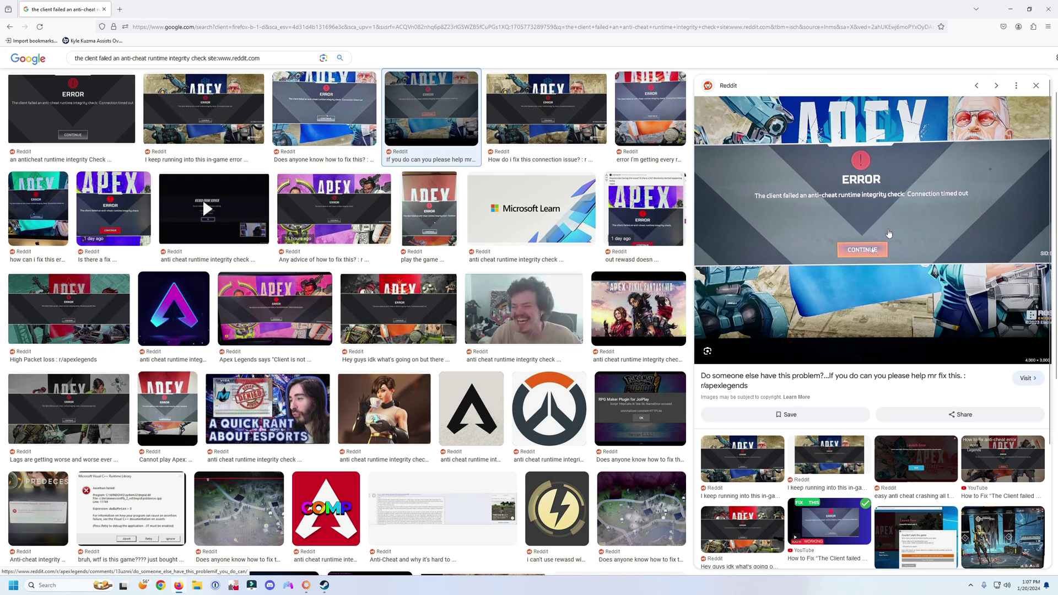
Minimize the Google Images results on the anti-cheat error to reveal Steam's Apex Legends page.
click(1010, 9)
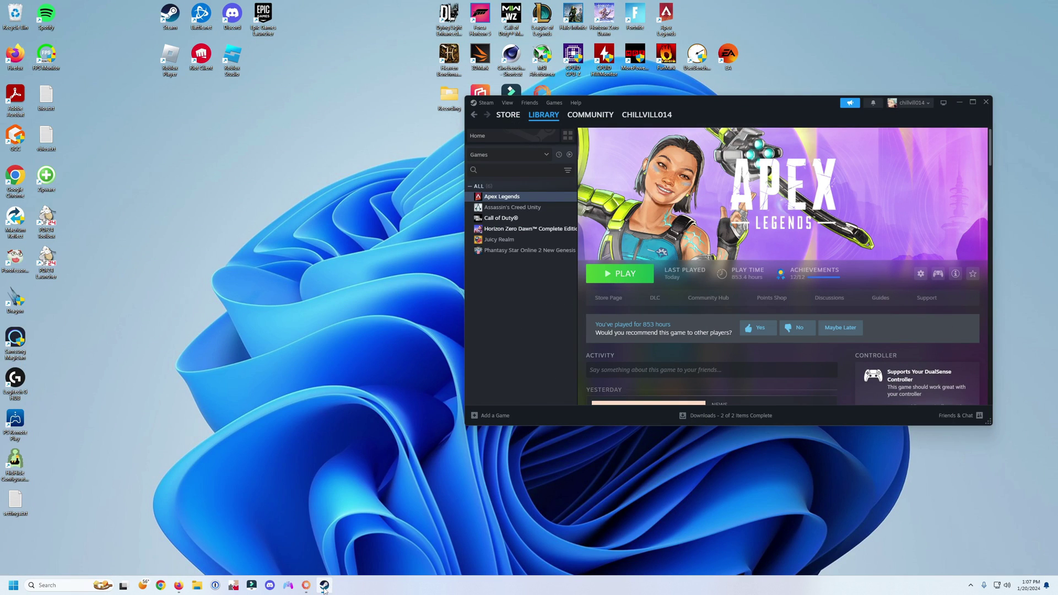
Use Manage > Browse local files on Apex Legends to open Steam\steamapps\common\Apex Legends.
mouse_move(327, 589)
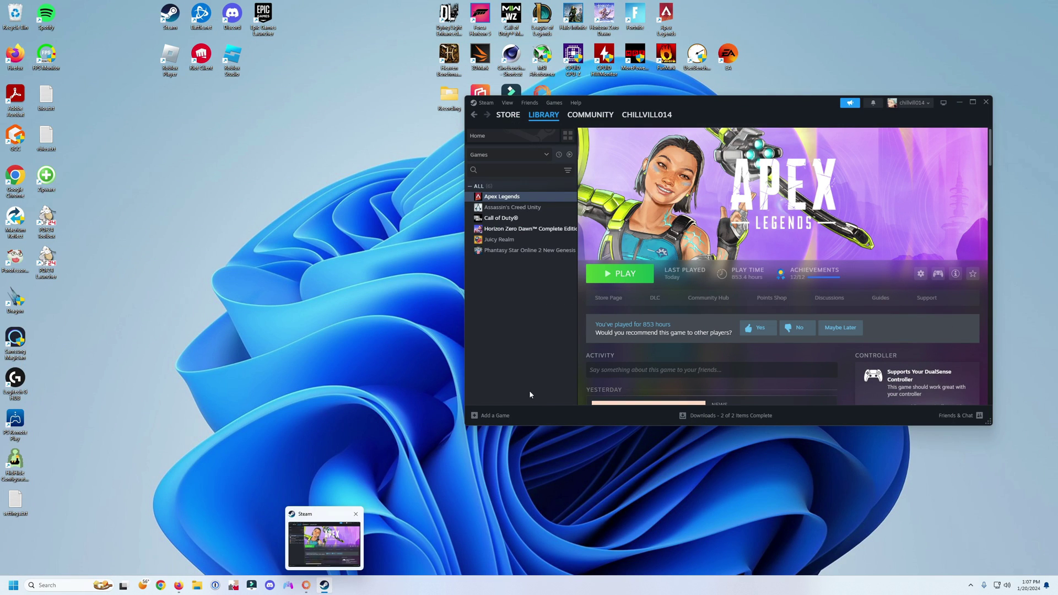
right_click(524, 199)
mouse_move(534, 251)
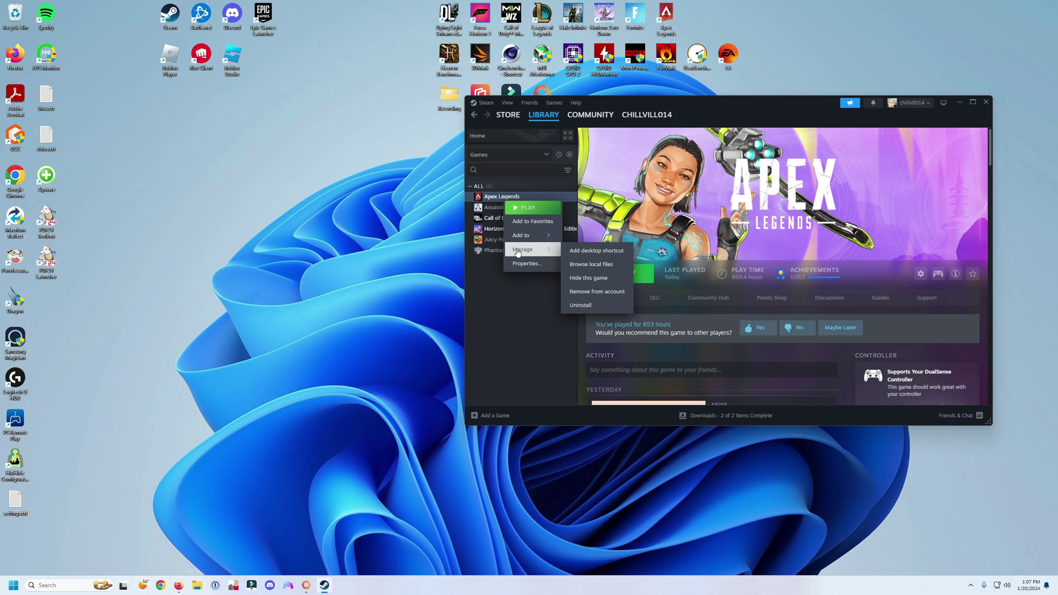
click(590, 266)
Confirm r5apex.exe has 'Run this program as an administrator' enabled under Compatibility.
click(456, 525)
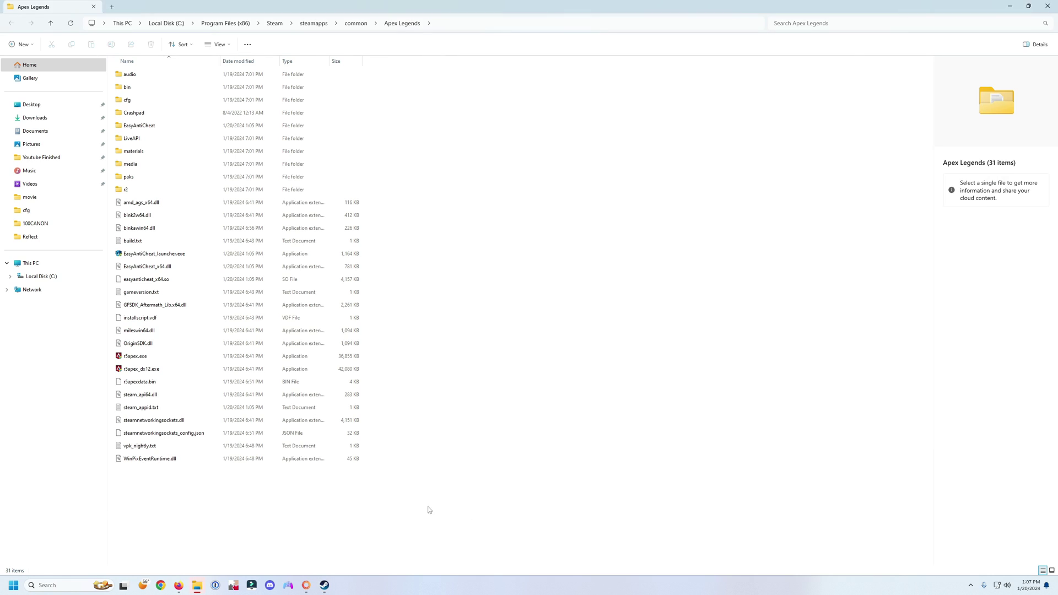
click(142, 361)
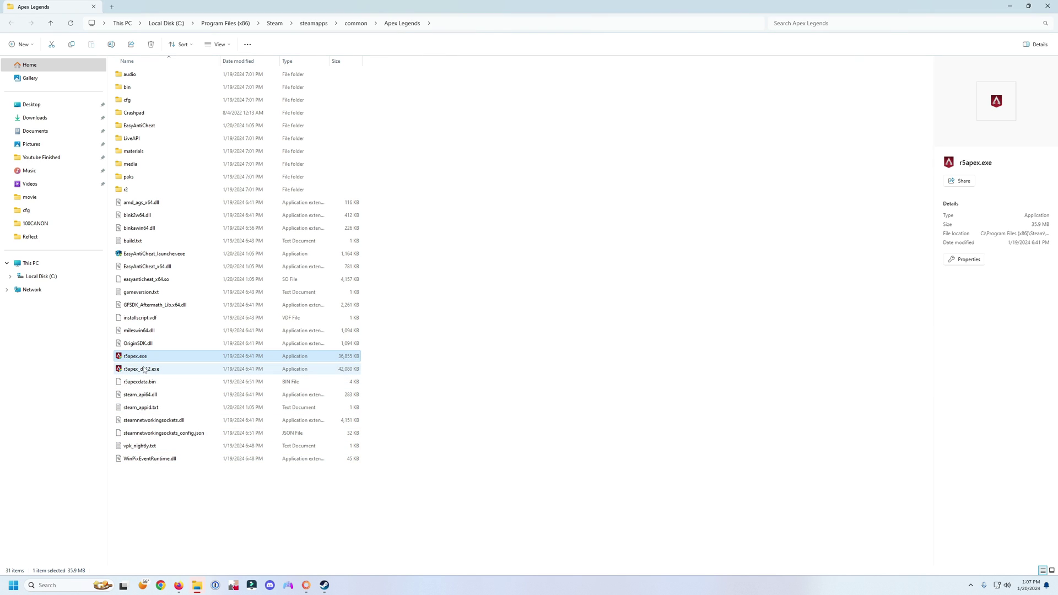
right_click(156, 362)
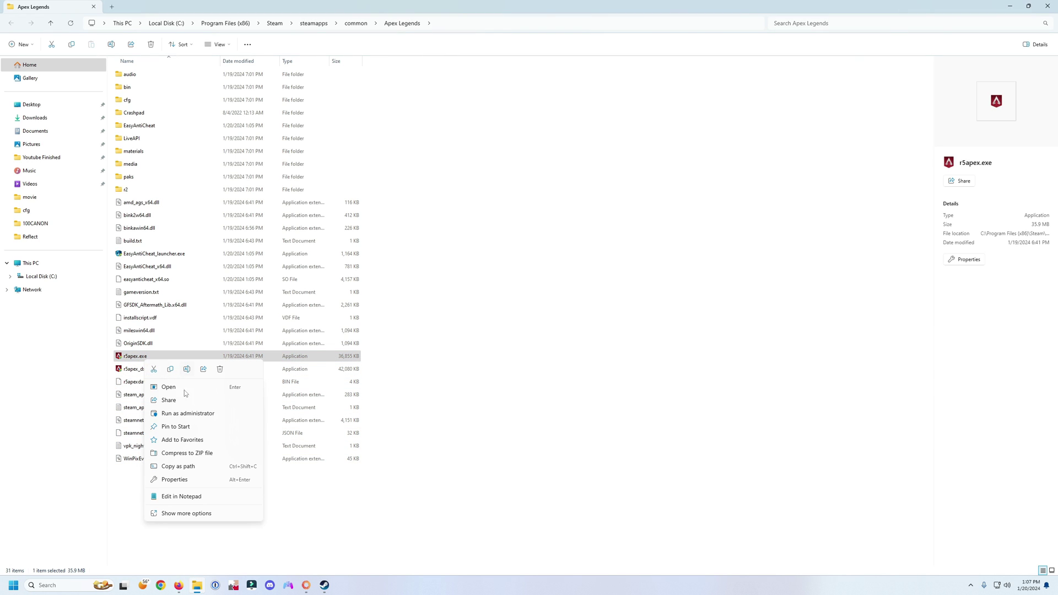
click(175, 479)
click(219, 366)
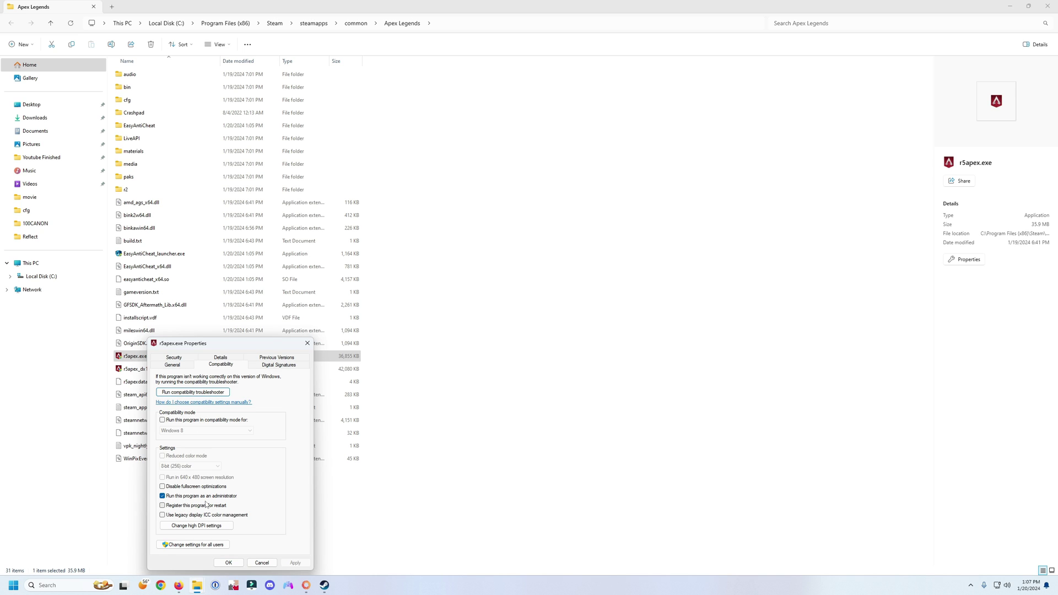
click(253, 561)
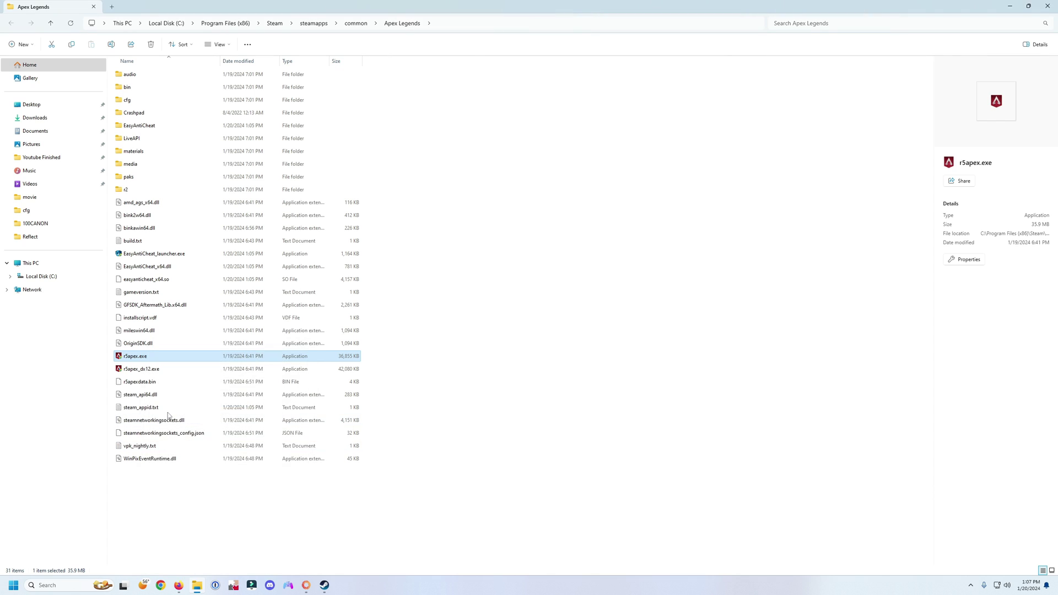
Confirm r5apex_dx12.exe also has 'Run this program as an administrator' enabled.
click(153, 373)
right_click(153, 374)
click(191, 493)
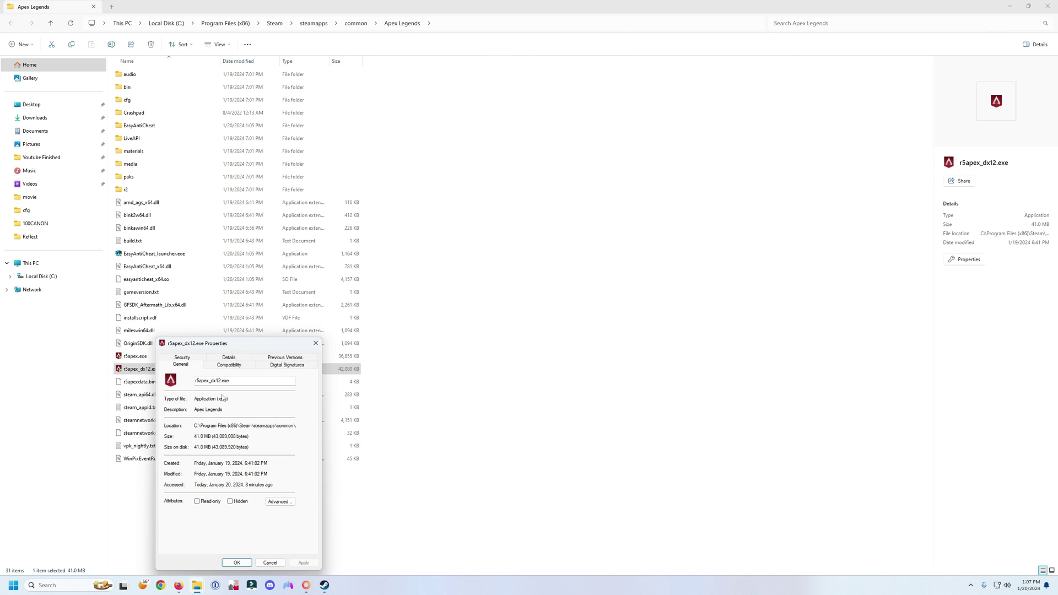
click(221, 366)
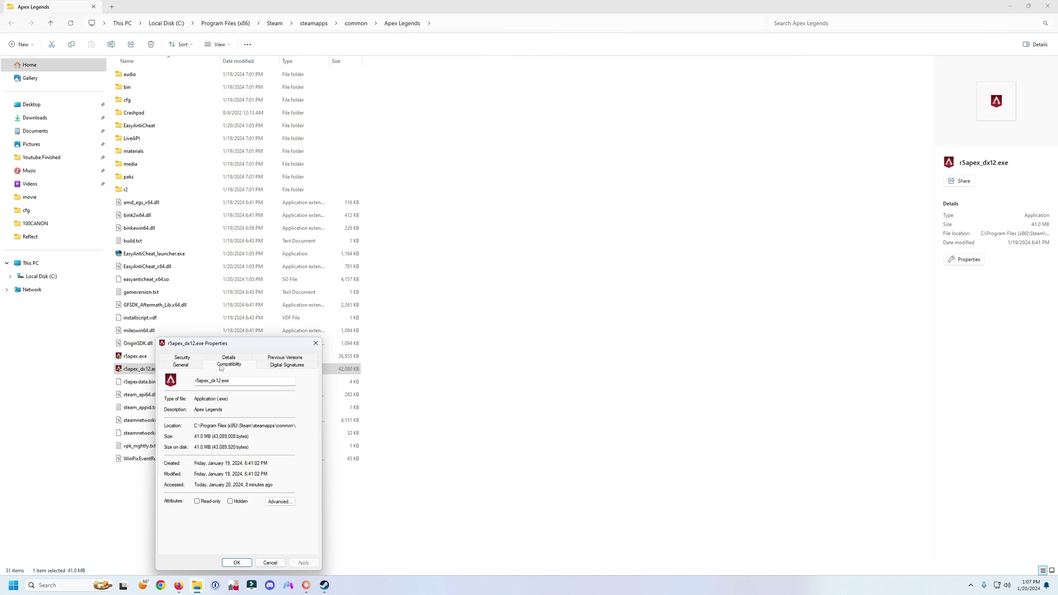
click(270, 563)
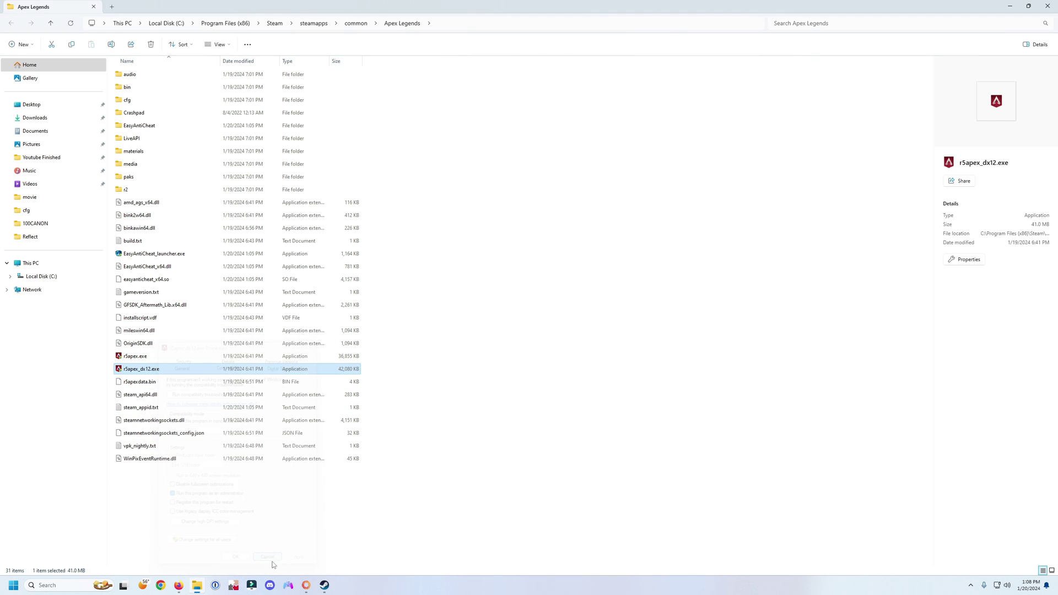
Delete EasyAntiCheat_launcher.exe, EasyAntiCheat_x64.dll, easyanticheat_x64.so and the EasyAntiCheat folder.
click(163, 256)
ctrl+click(160, 269)
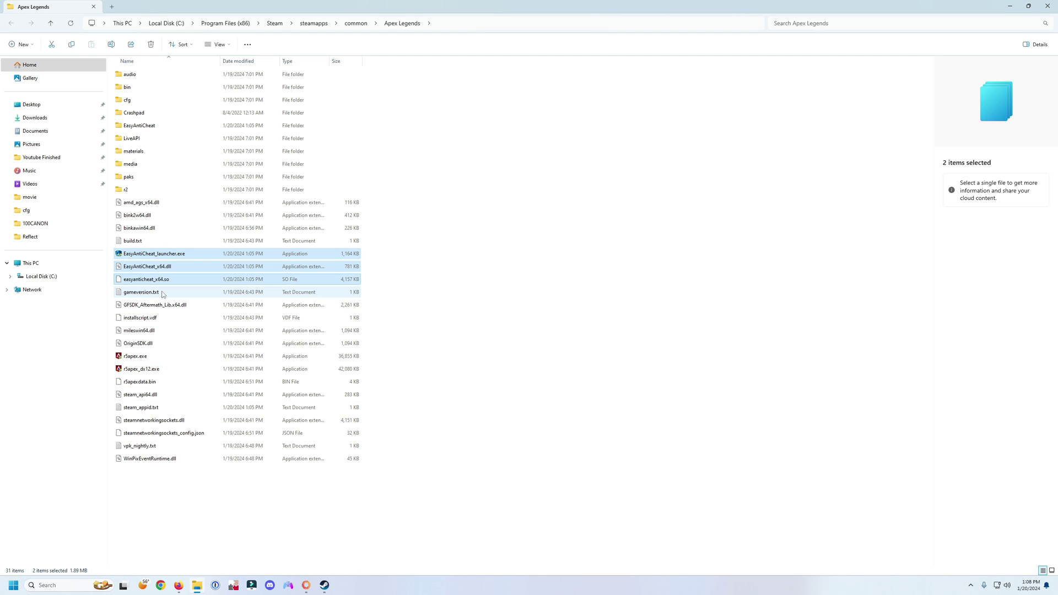
ctrl+click(152, 281)
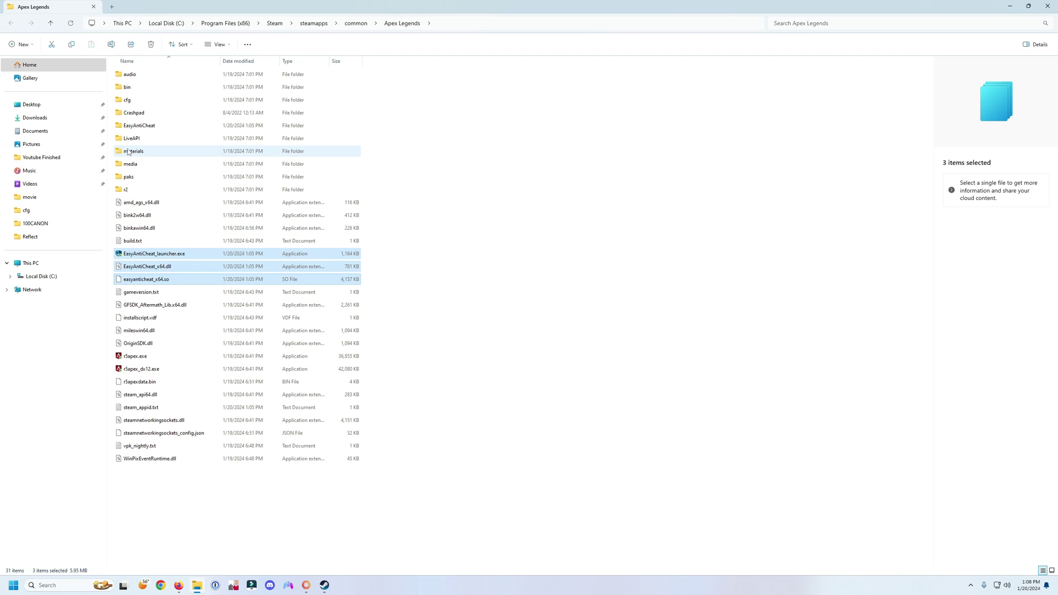
ctrl+click(164, 127)
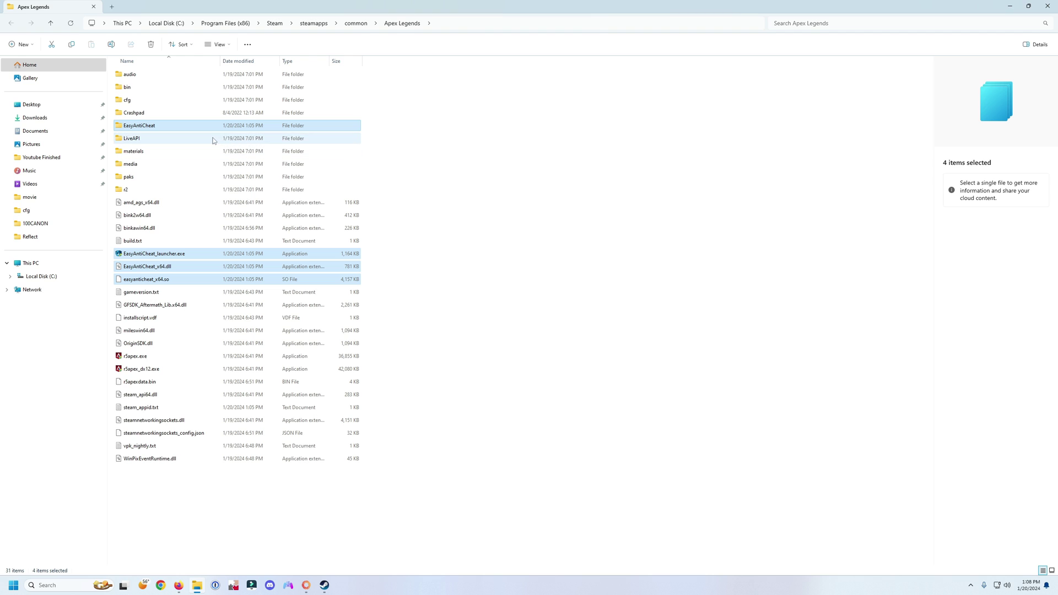
right_click(196, 127)
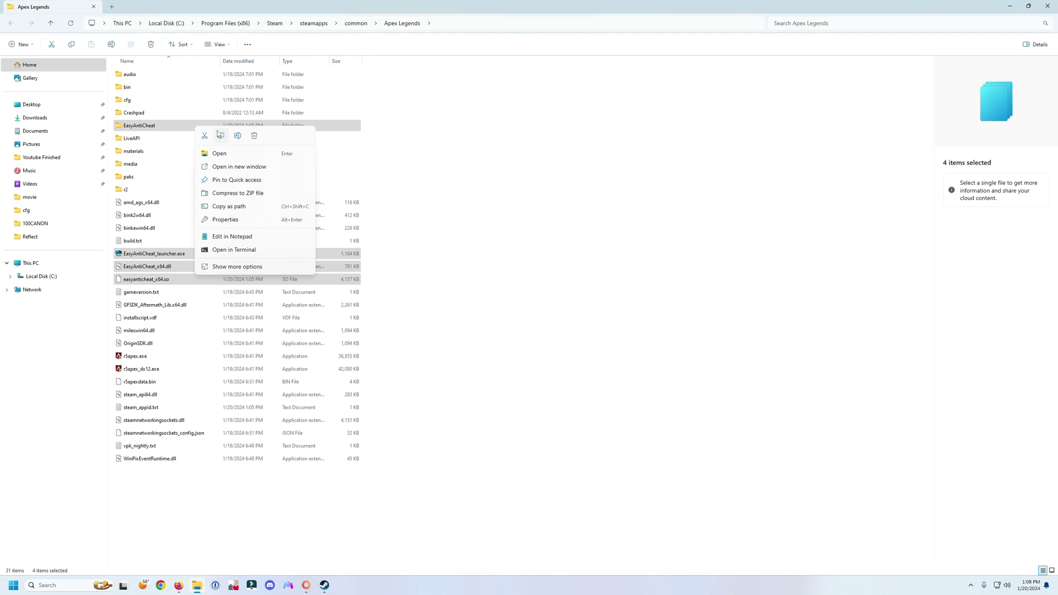
click(253, 136)
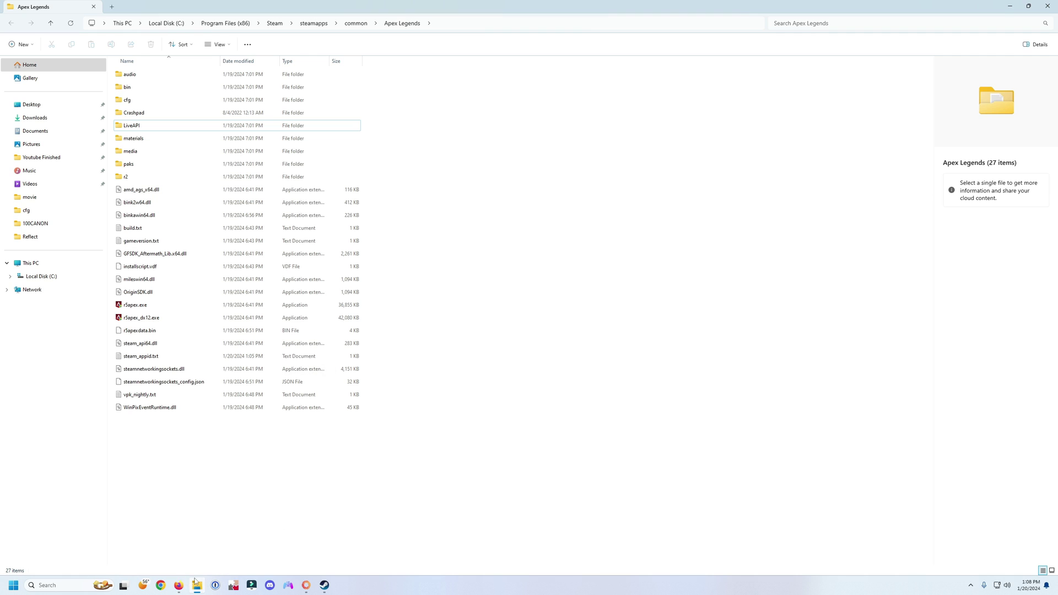
Launch EasyAntiCheat.exe from C:\Program Files (x86)\EasyAntiCheat.
click(25, 266)
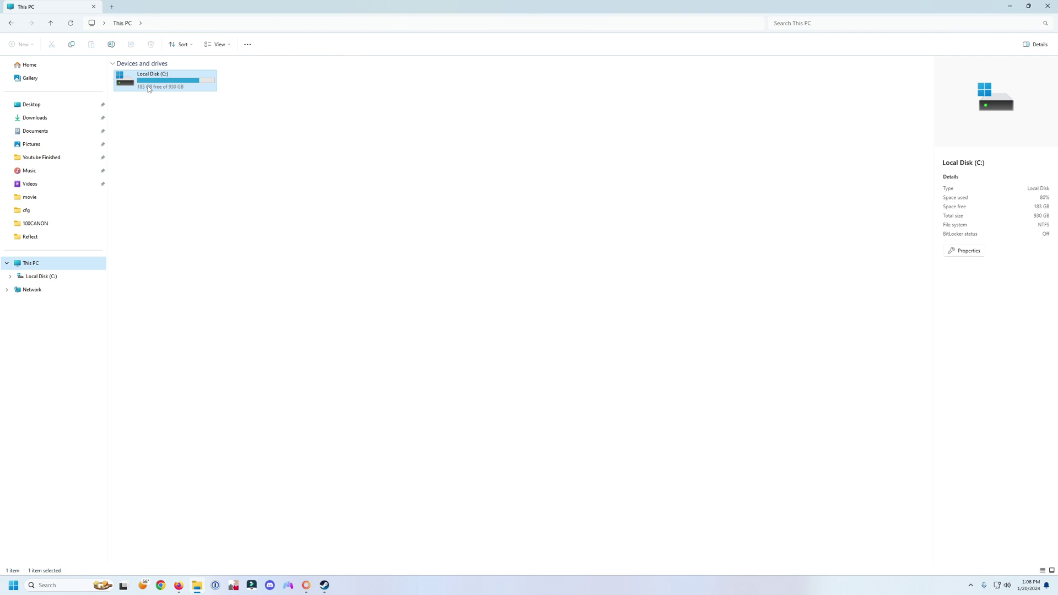
double_click(148, 89)
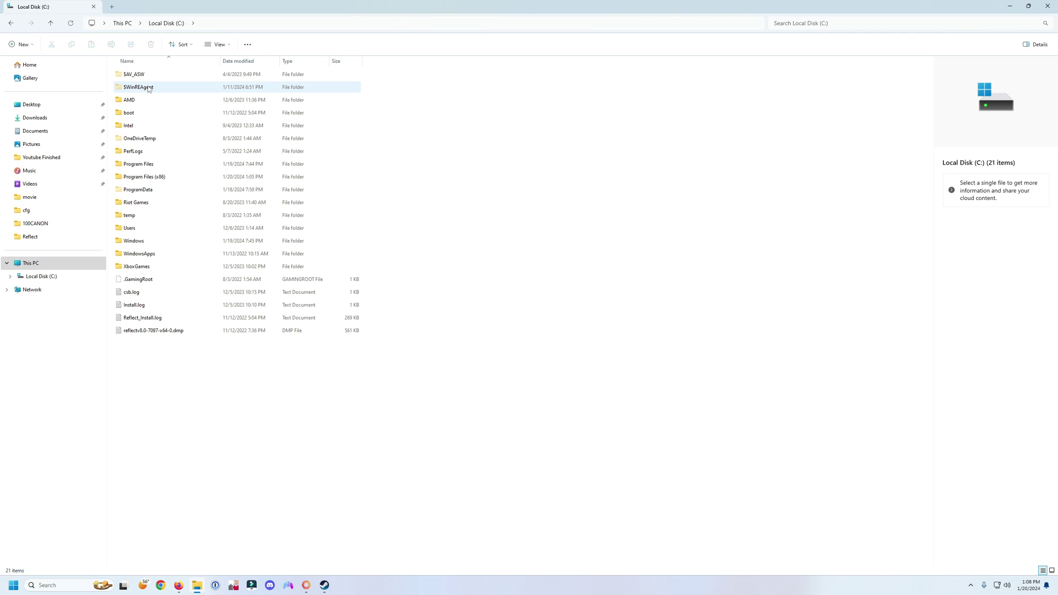
double_click(158, 178)
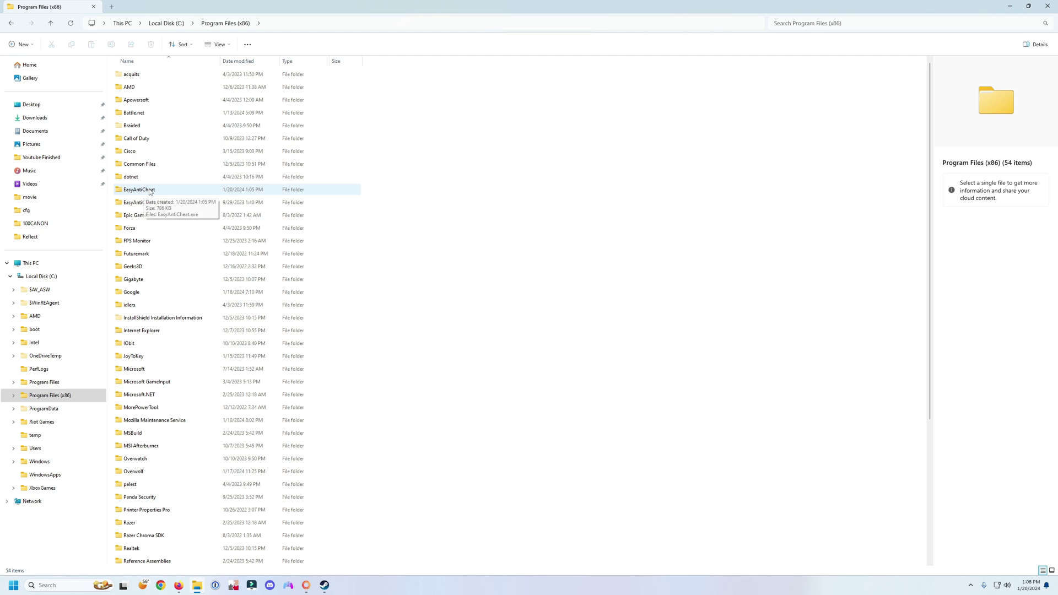
double_click(148, 193)
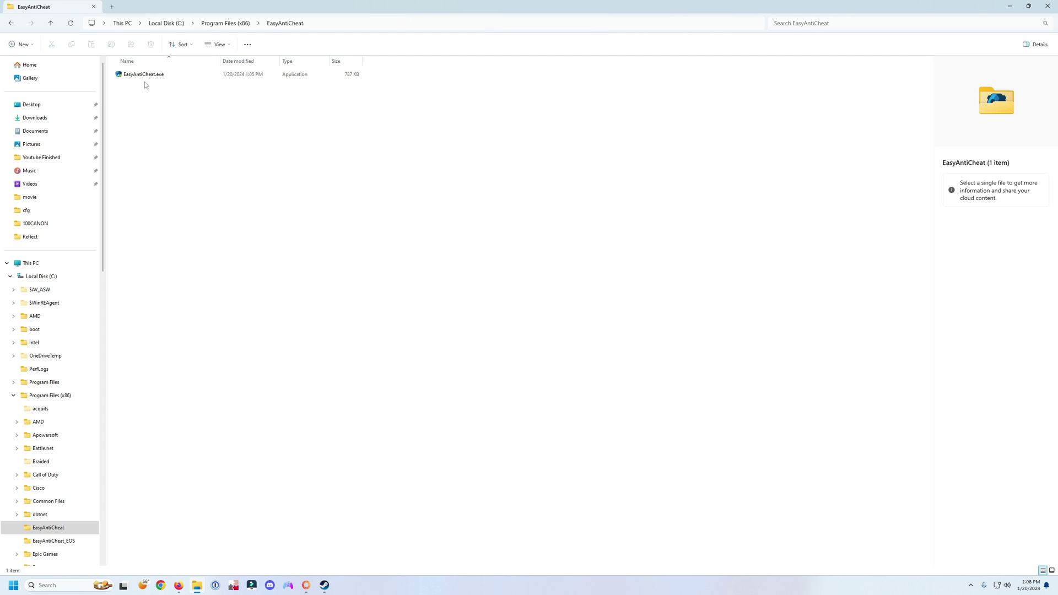
click(149, 78)
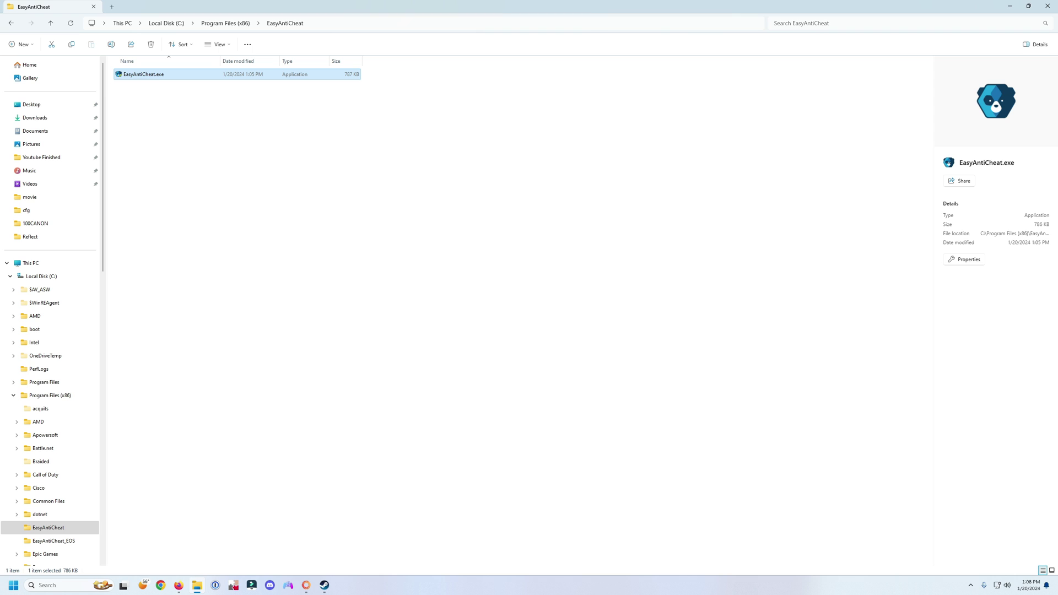
key(Return)
Choose Apex Legends in the setup and uninstall the Easy Anti-Cheat service.
click(585, 298)
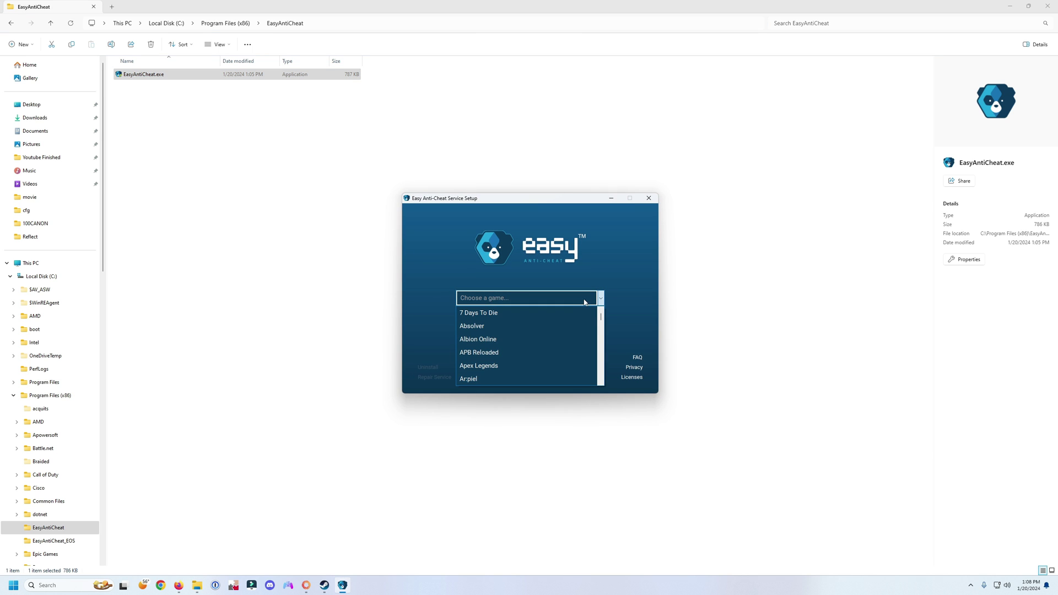
click(491, 366)
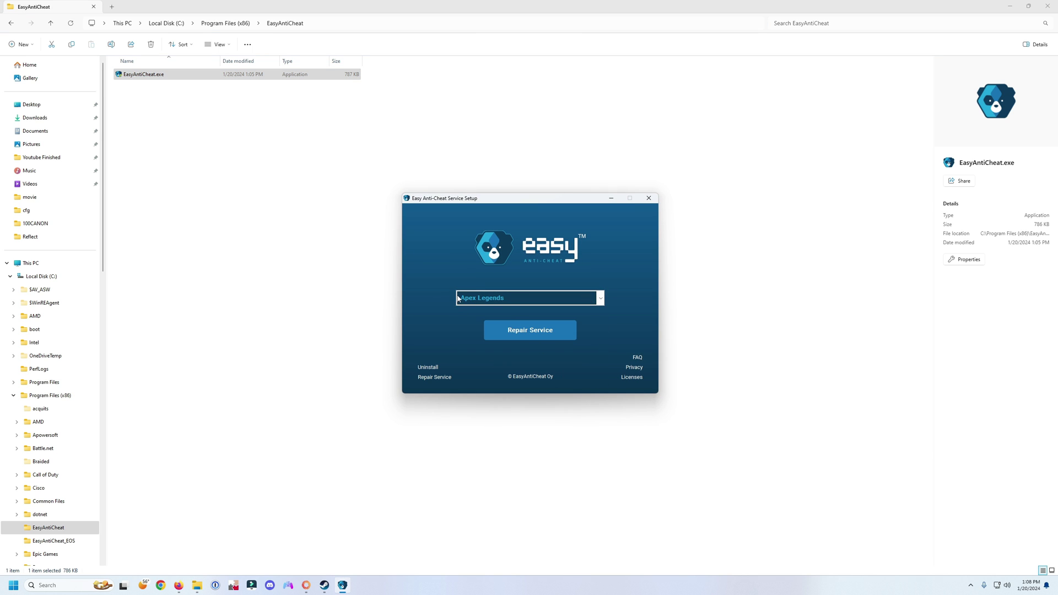
click(428, 369)
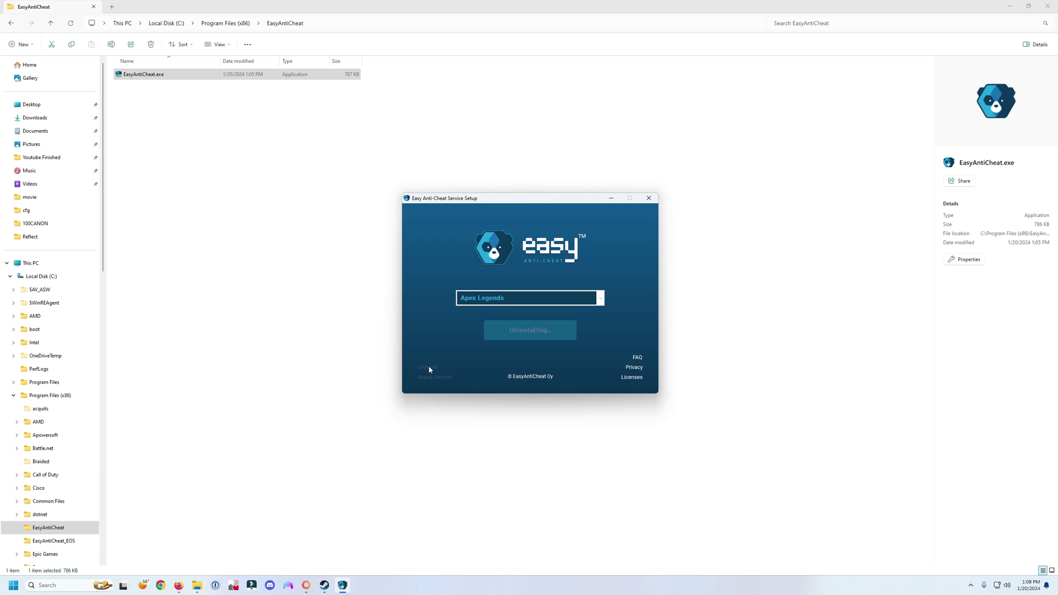
click(627, 243)
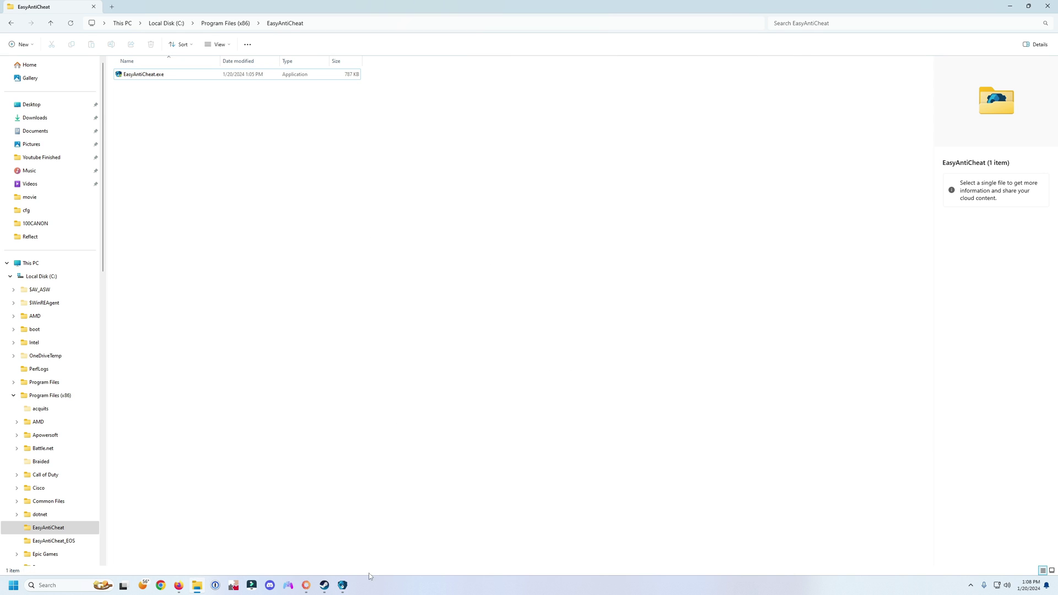
Launch Apex Legends, dismiss the missing-executable error, relaunch, then return to Easy Anti-Cheat setup.
click(324, 585)
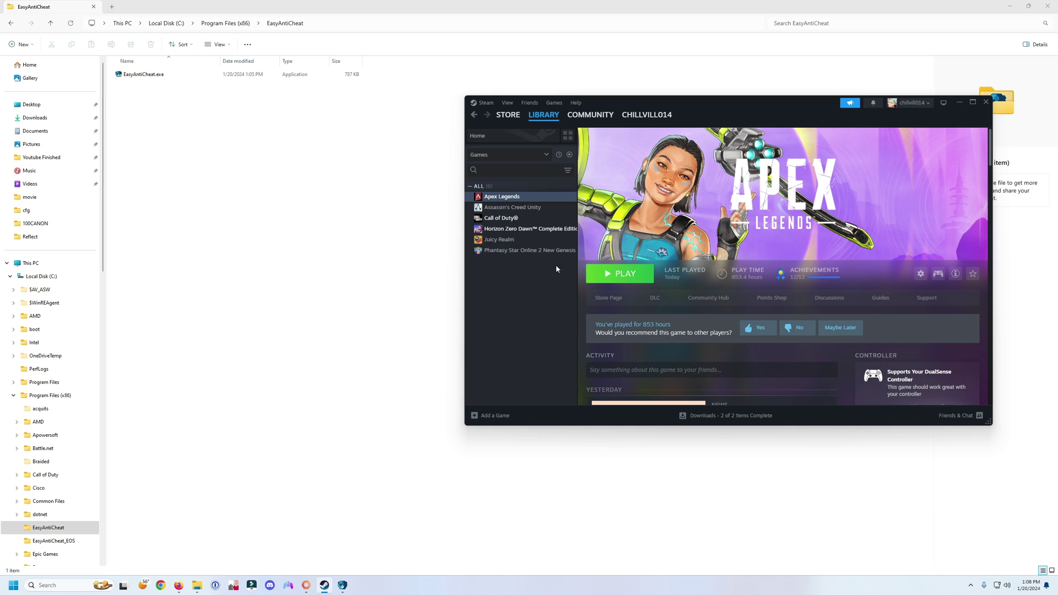
click(594, 271)
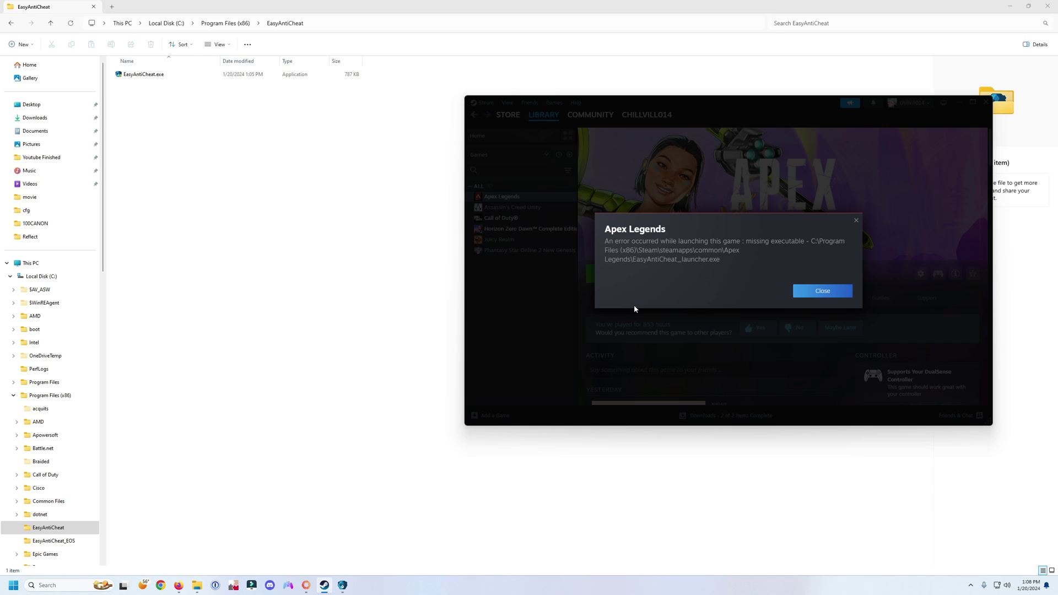
click(830, 291)
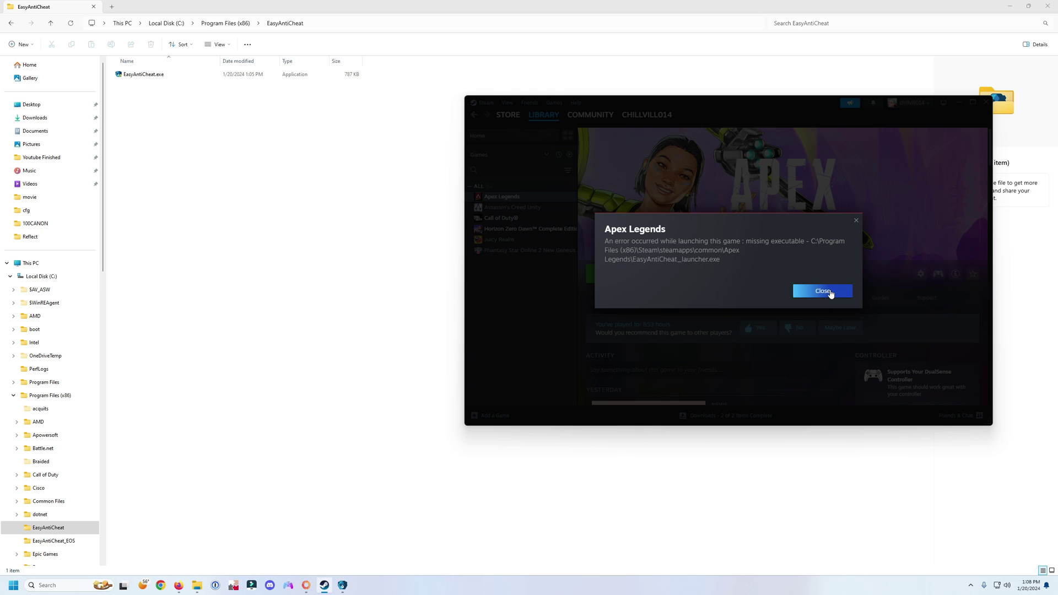
click(596, 271)
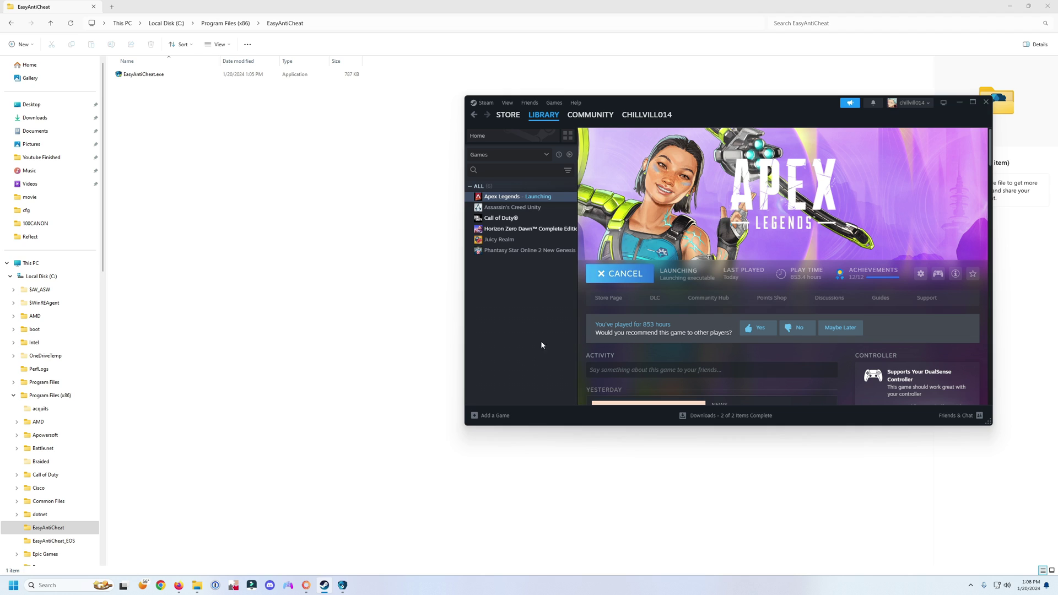
click(342, 585)
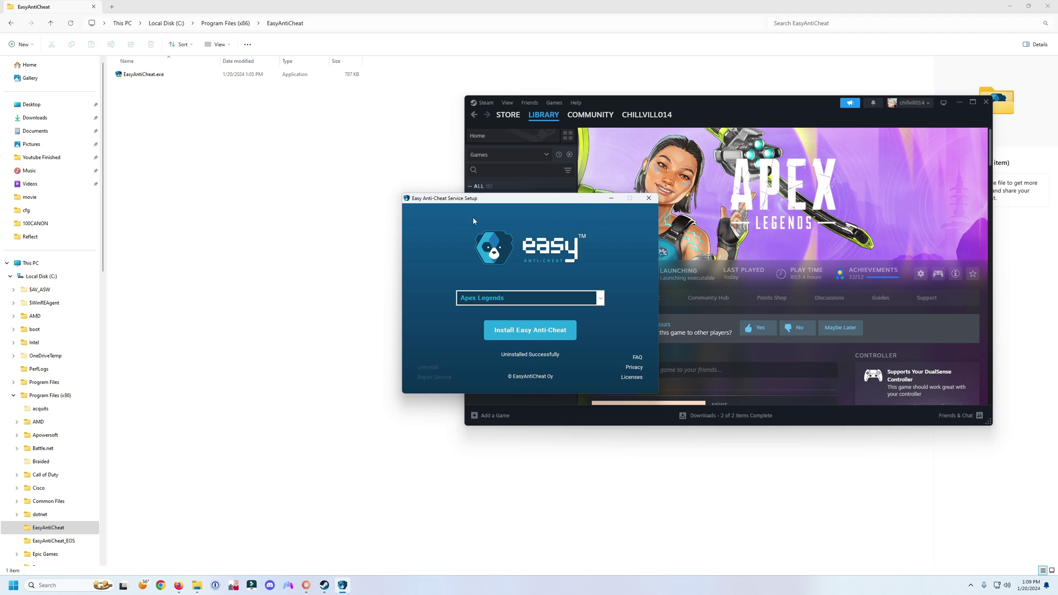
Install Easy Anti-Cheat for Apex Legends and finish the setup.
drag(512, 208, 301, 234)
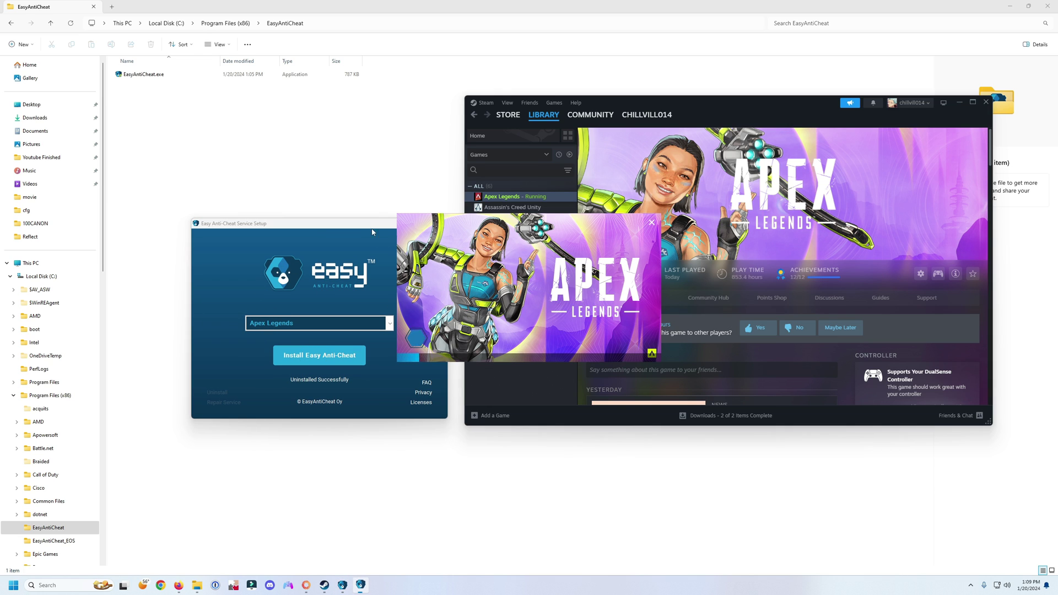
click(438, 223)
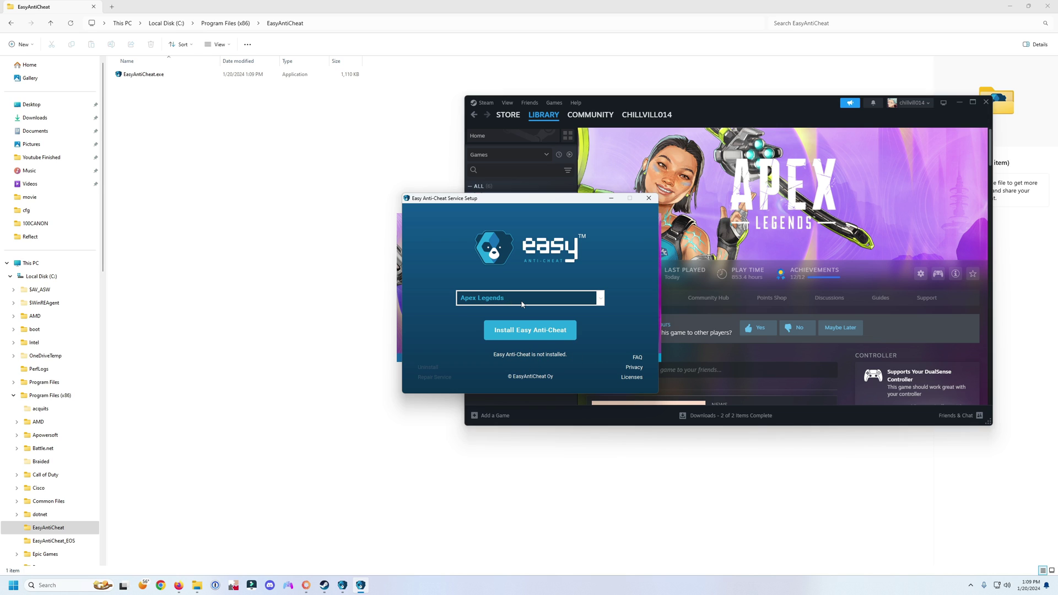
click(549, 332)
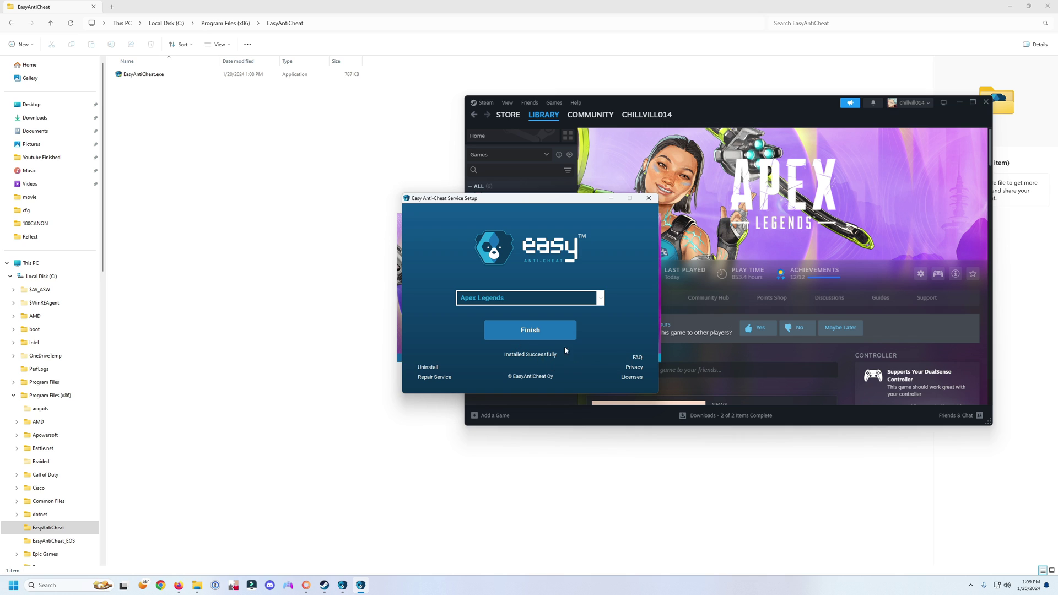
click(531, 331)
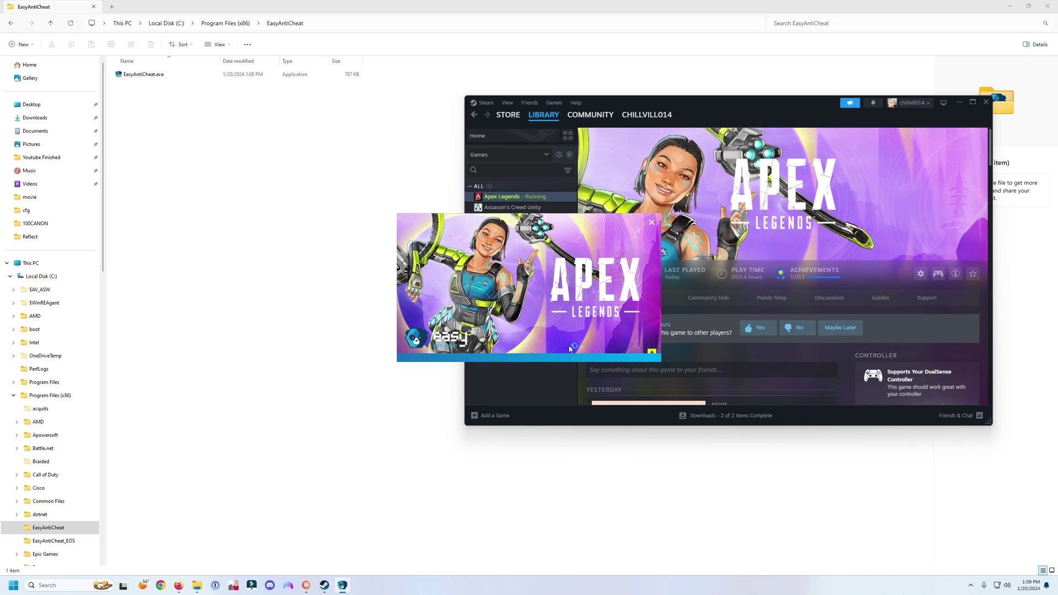
Stop the running Apex Legends game in Steam and confirm exiting.
drag(729, 102, 781, 88)
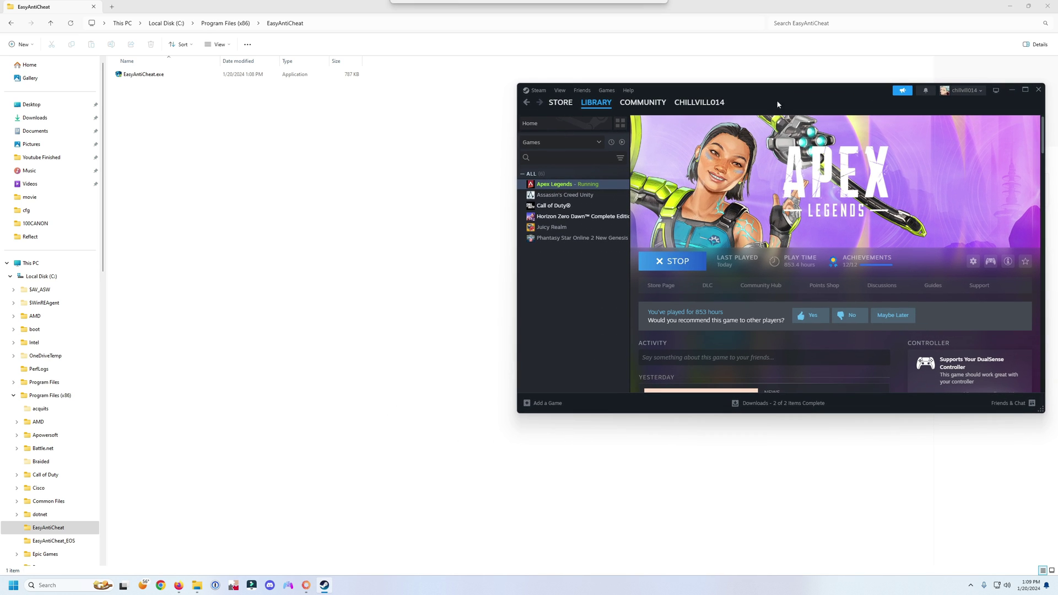
click(665, 264)
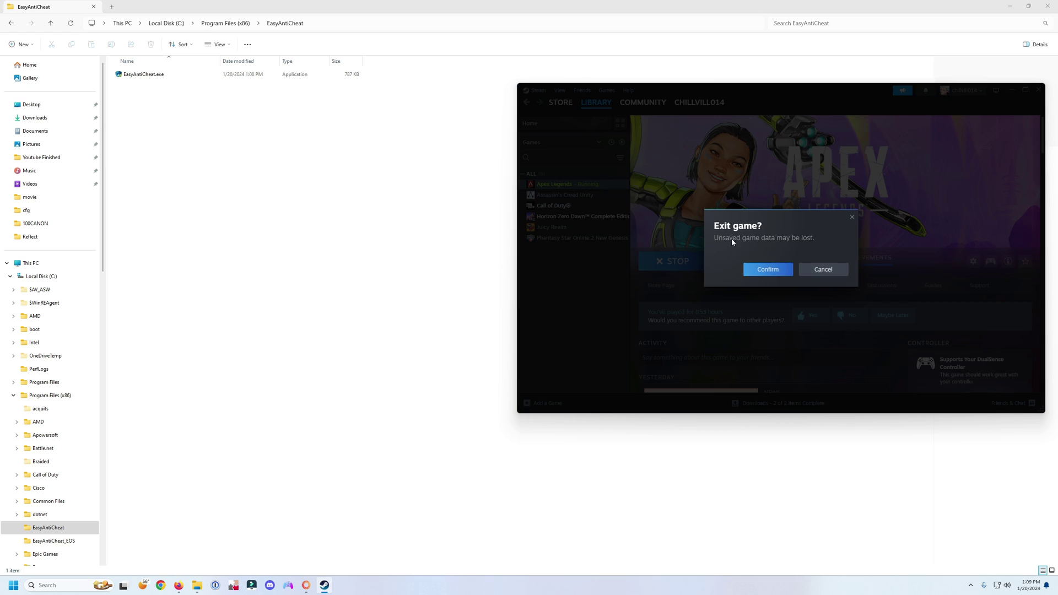
click(769, 268)
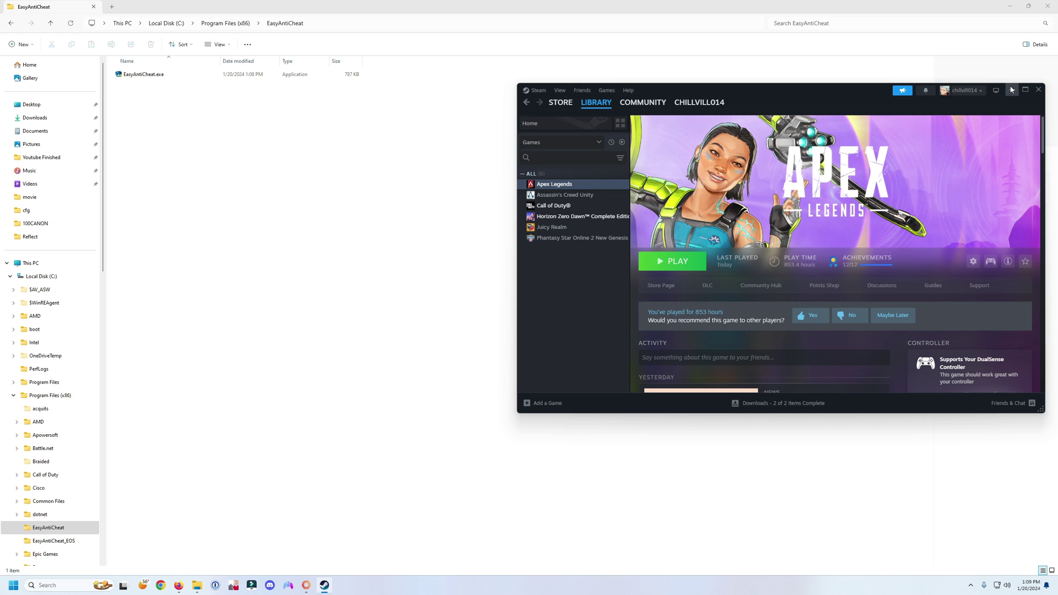
Reopen the Apex Legends install folder through Steam's Browse local files.
click(359, 194)
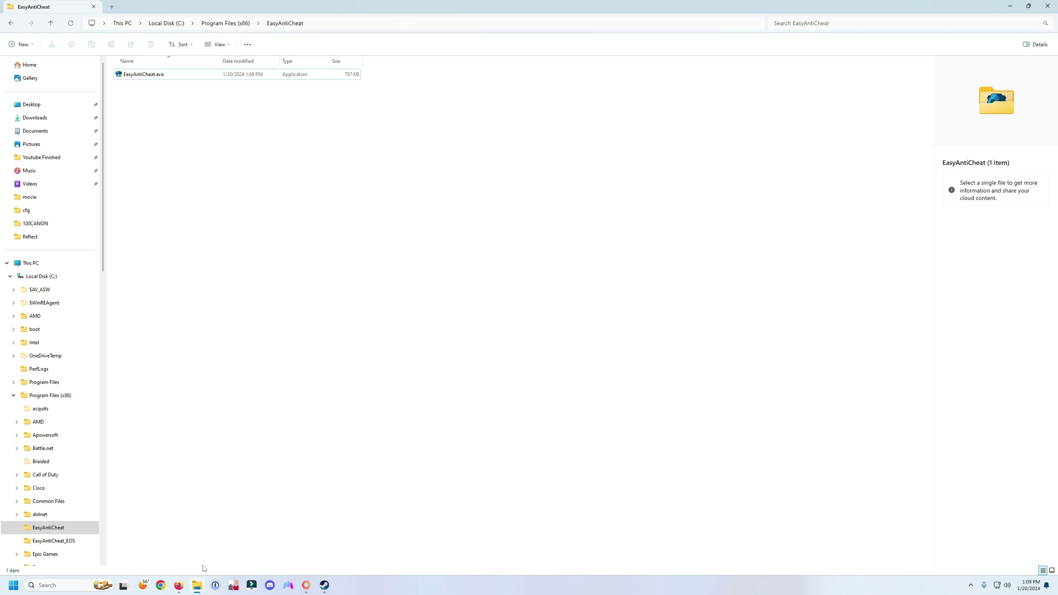
click(197, 585)
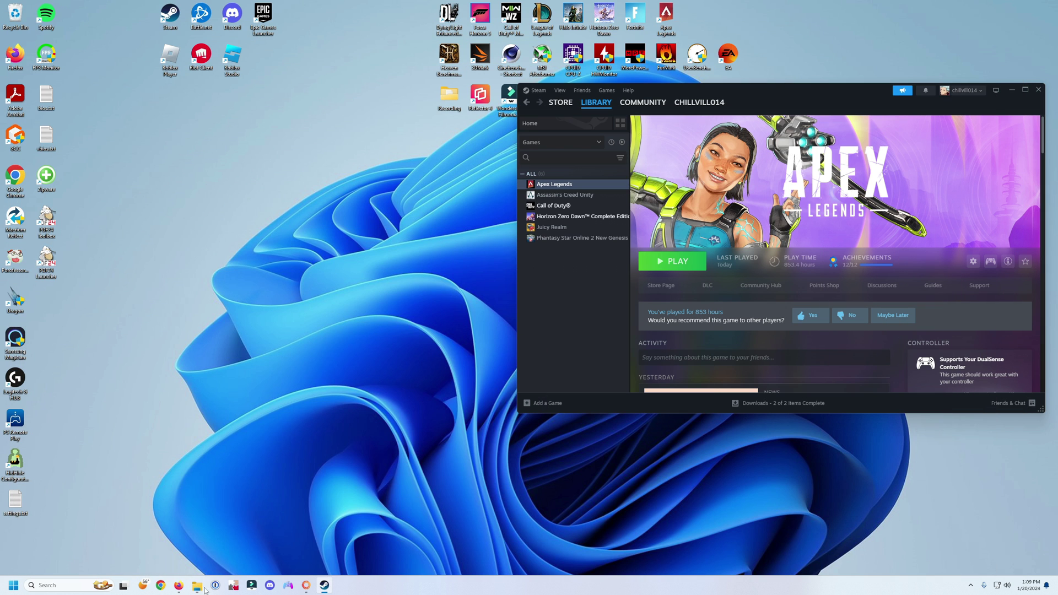
right_click(560, 189)
mouse_move(587, 238)
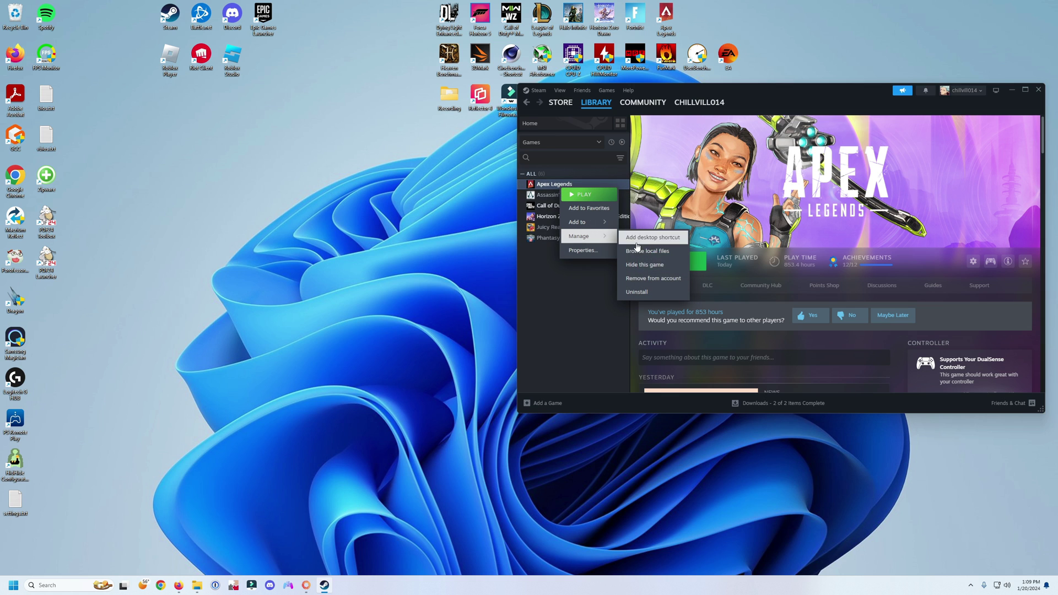
click(656, 258)
Verify EasyAntiCheat_launcher.exe is set to run as administrator in its Compatibility properties.
click(161, 257)
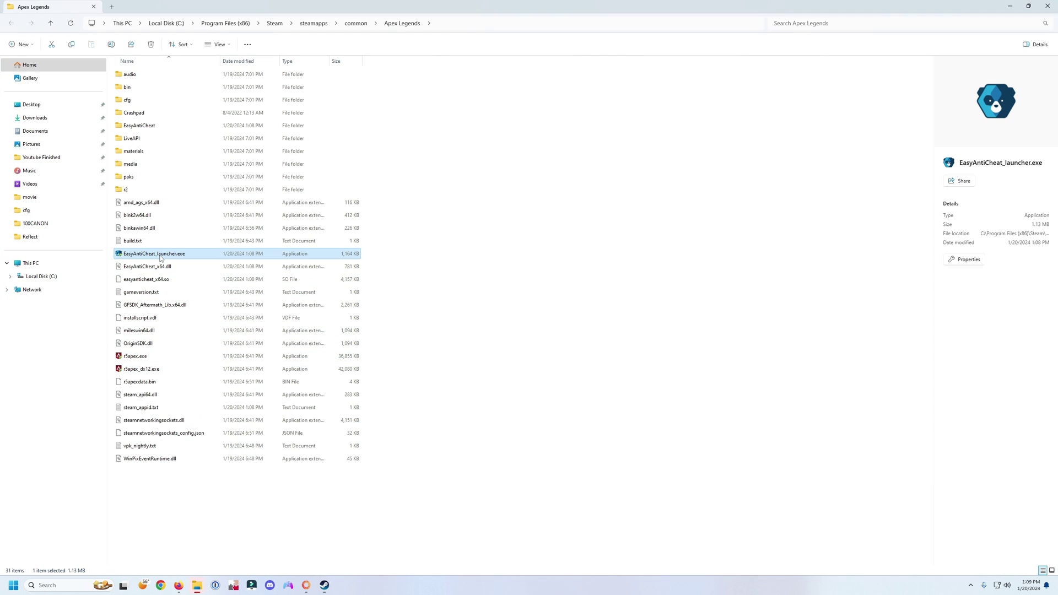
right_click(161, 258)
click(234, 373)
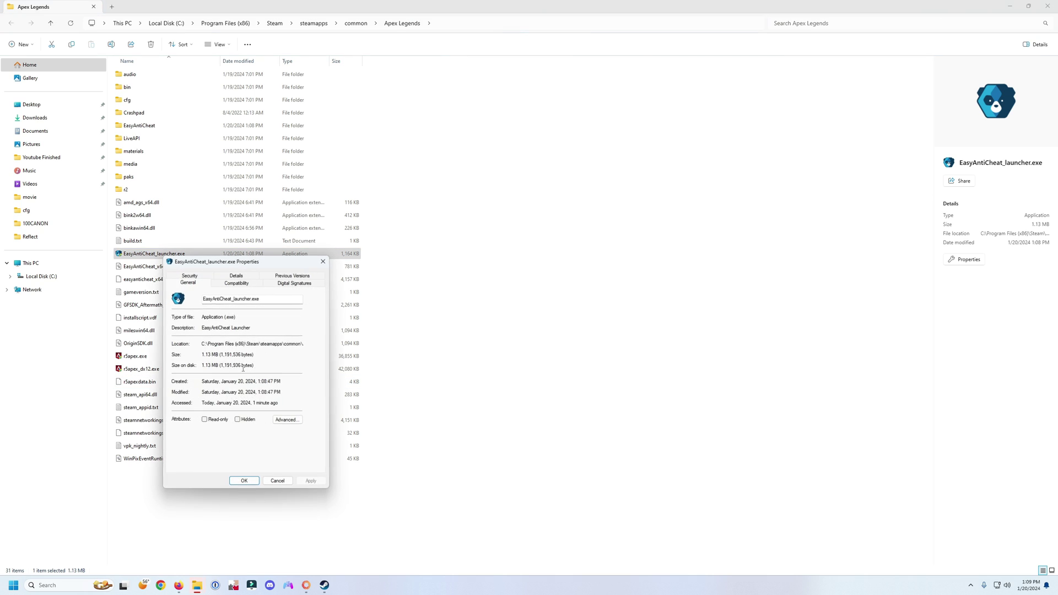
click(226, 283)
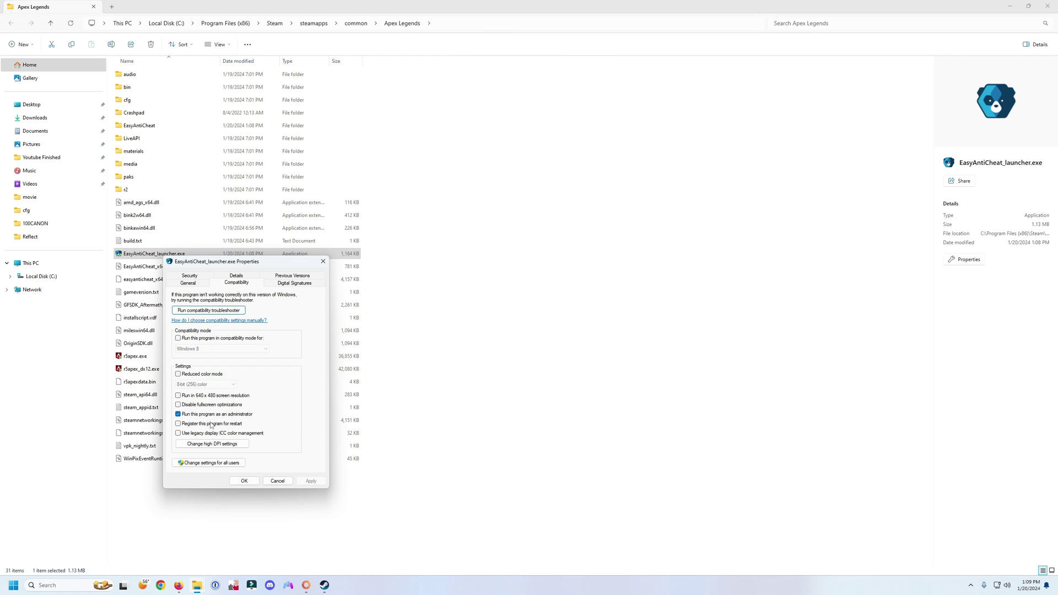
click(322, 262)
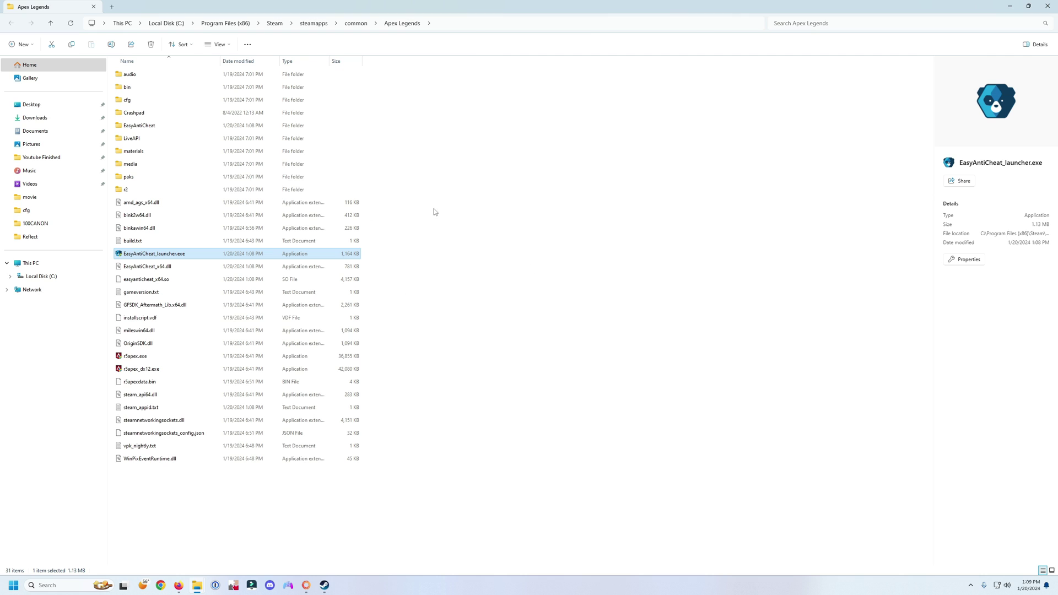
In Downloads, select the reWASD640-6988.exe installer, briefly checking the DS4Windows_3.3.0_x64 folder too.
click(34, 119)
click(165, 185)
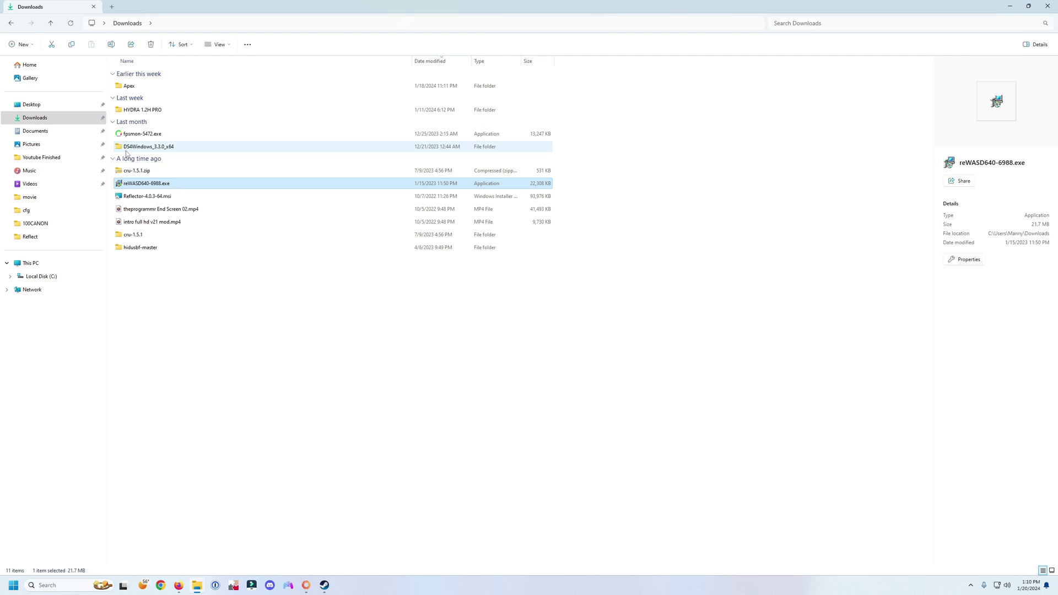
click(150, 149)
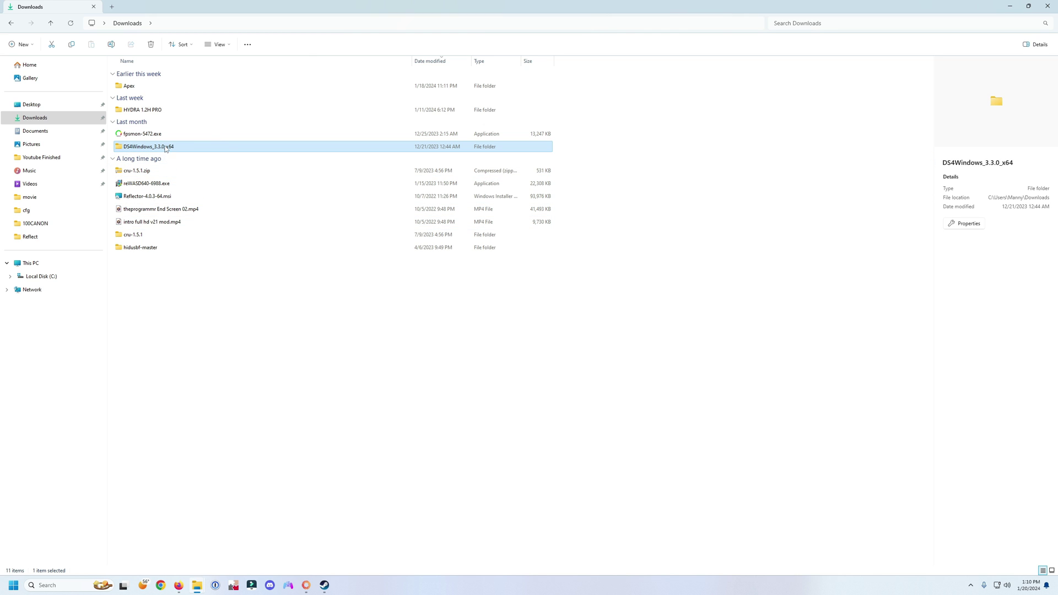
click(148, 188)
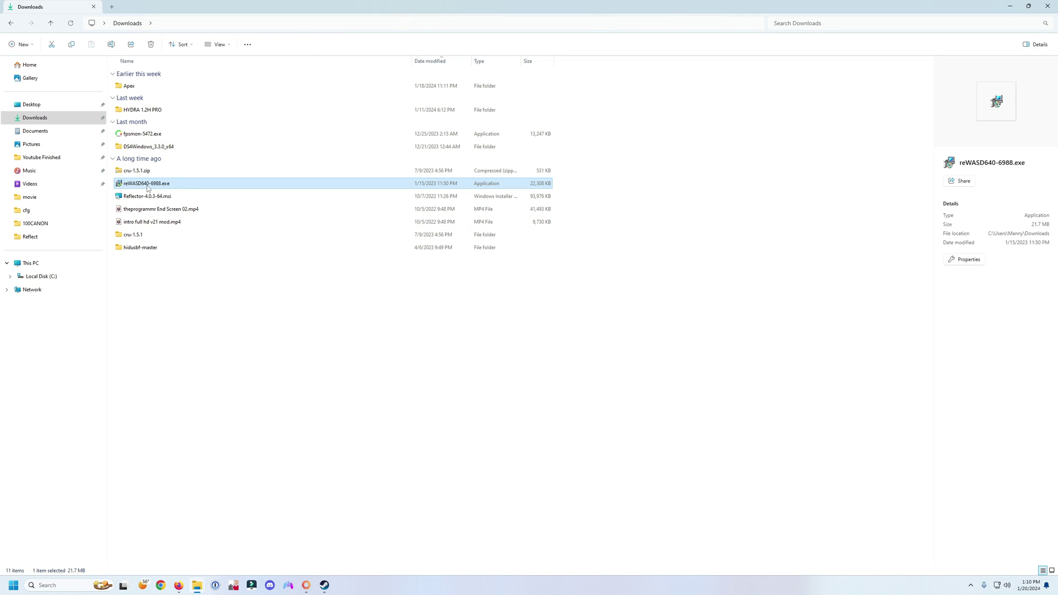